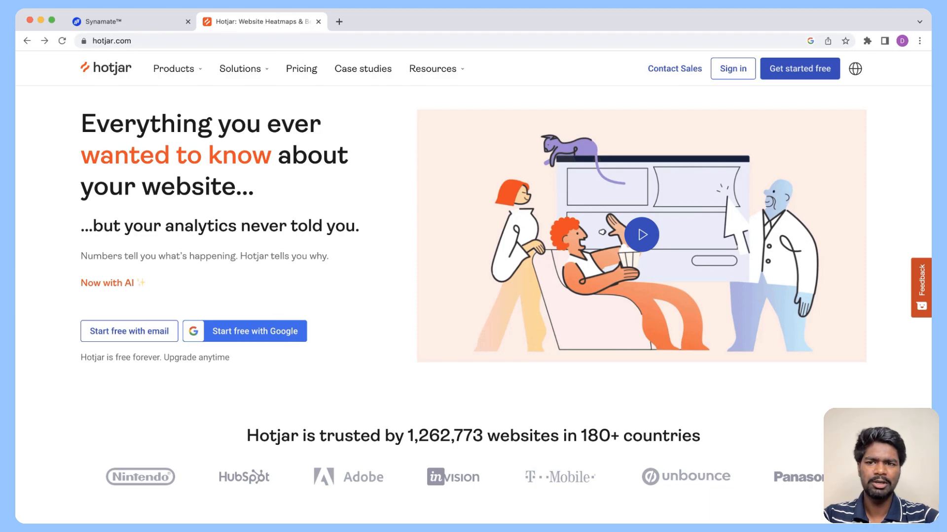
Step: Examine the Heatmaps, Recordings and Feedback feature descriptions on the Hotjar homepage
scroll(473, 266, "down", 1)
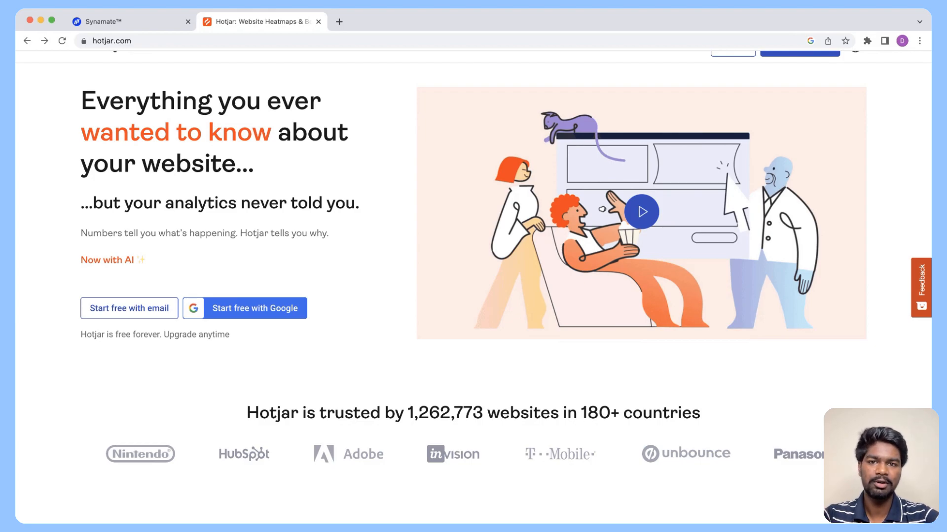
scroll(473, 286, "down", 10)
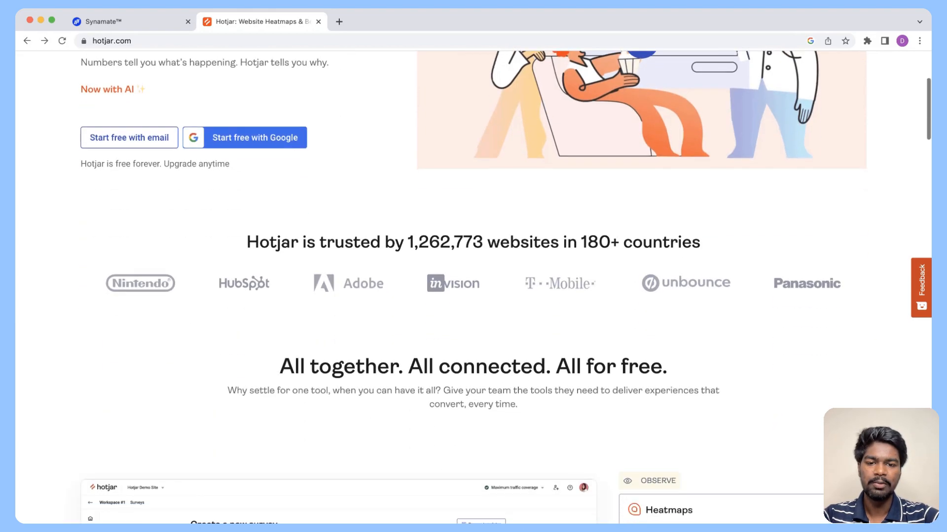
scroll(474, 286, "down", 1)
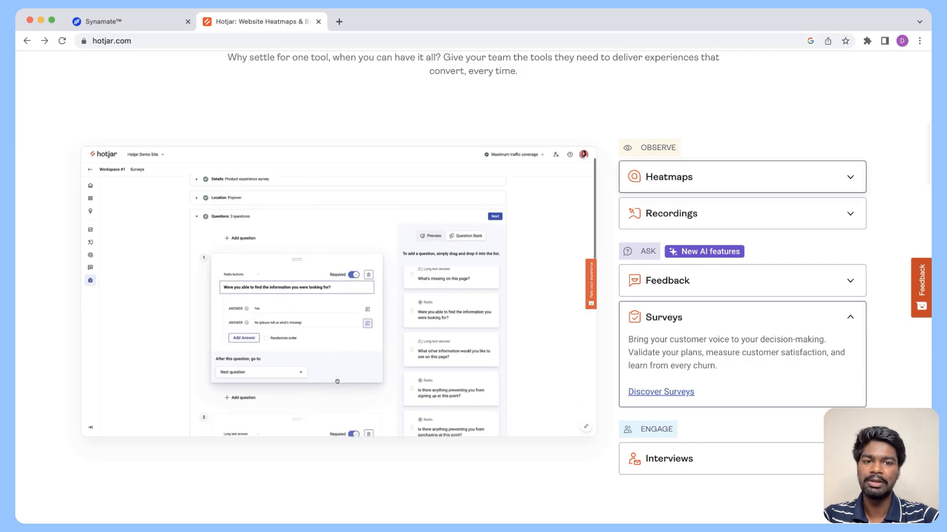
left_click(742, 177)
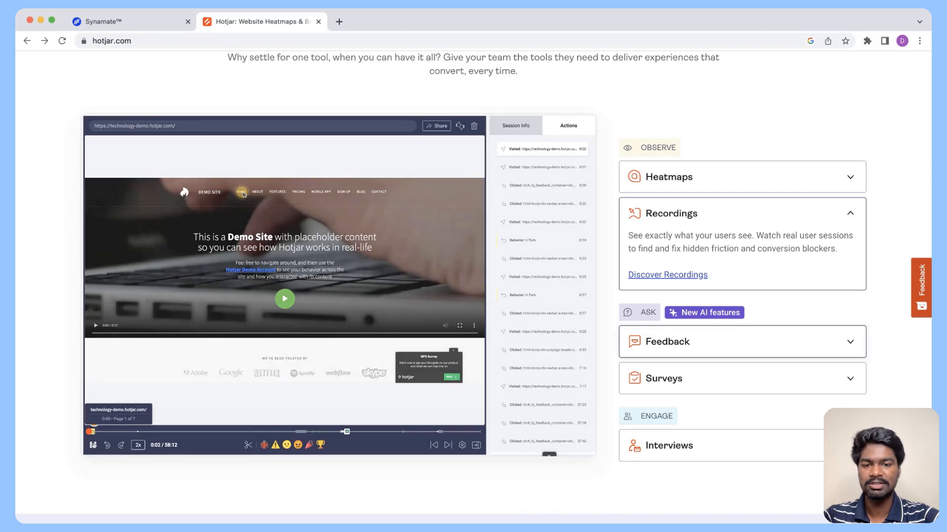
left_click(742, 342)
scroll(742, 342, "down", 1)
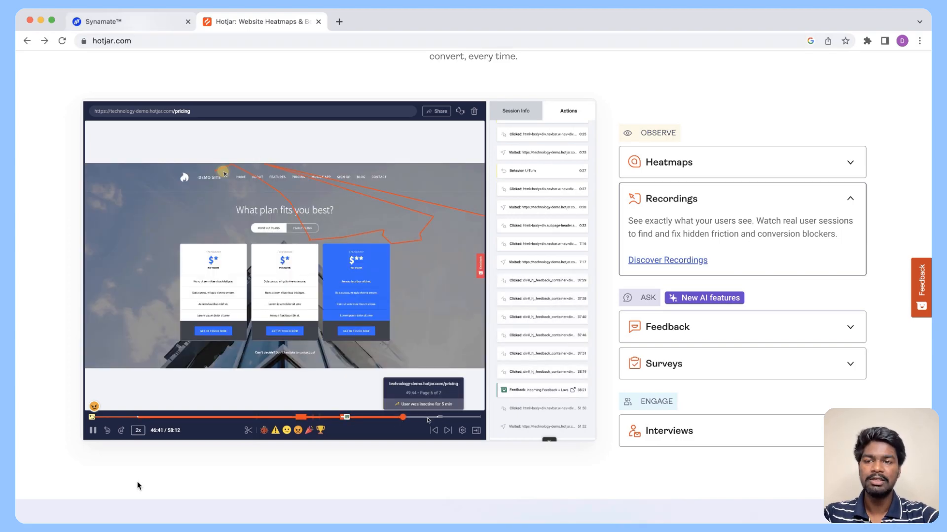
scroll(138, 484, "up", 12)
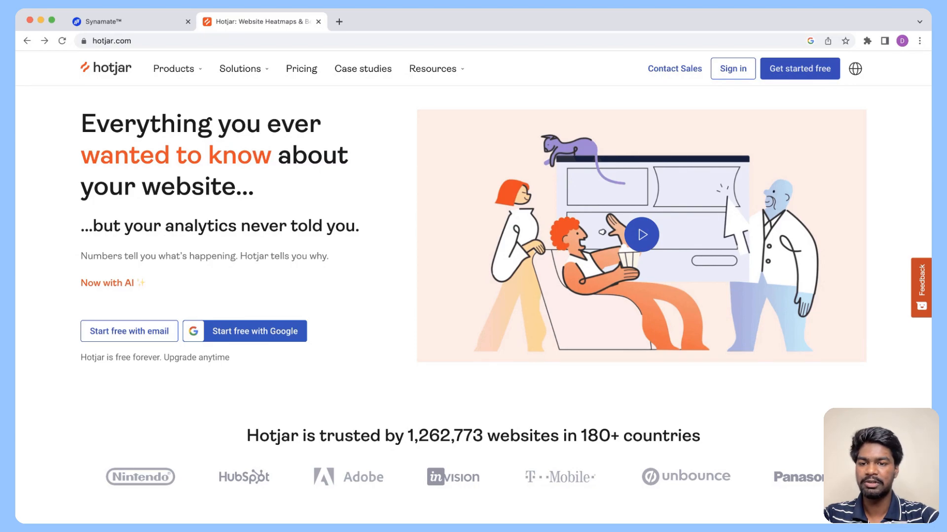
Step: Start a free account with Google and submit Synamate Demo as the organization's name
left_click(255, 332)
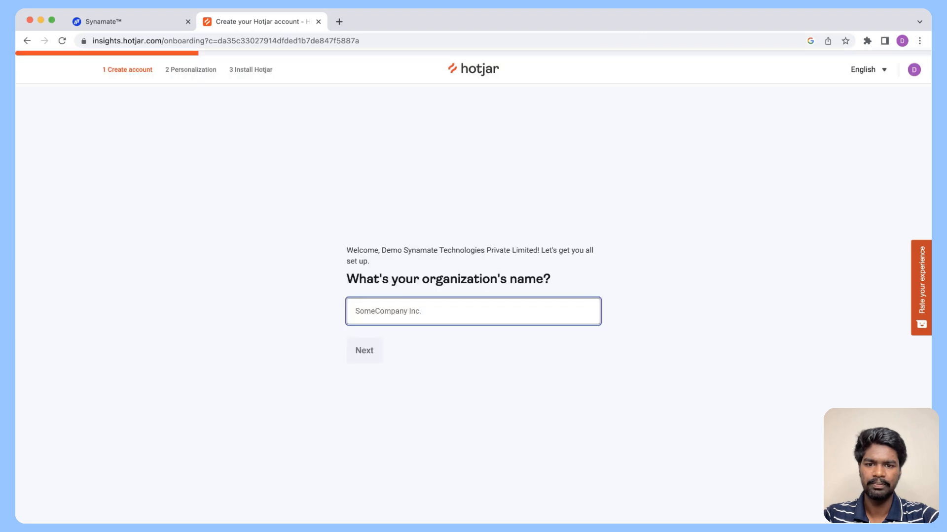
triple_click(448, 279)
left_click(448, 311)
type("Sy")
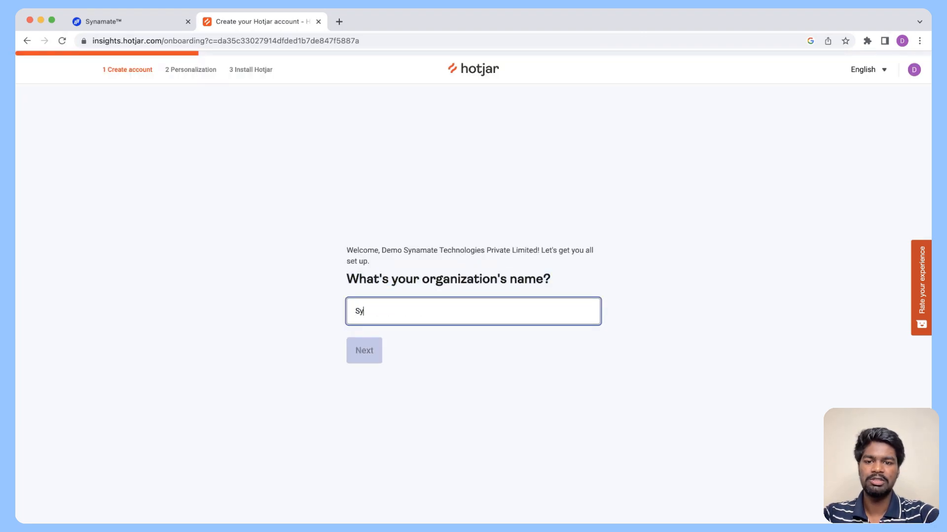
type("namarte")
key("super+a")
key("BackSpace")
type("Synamarte")
key("super+a")
type("Synamate Demo")
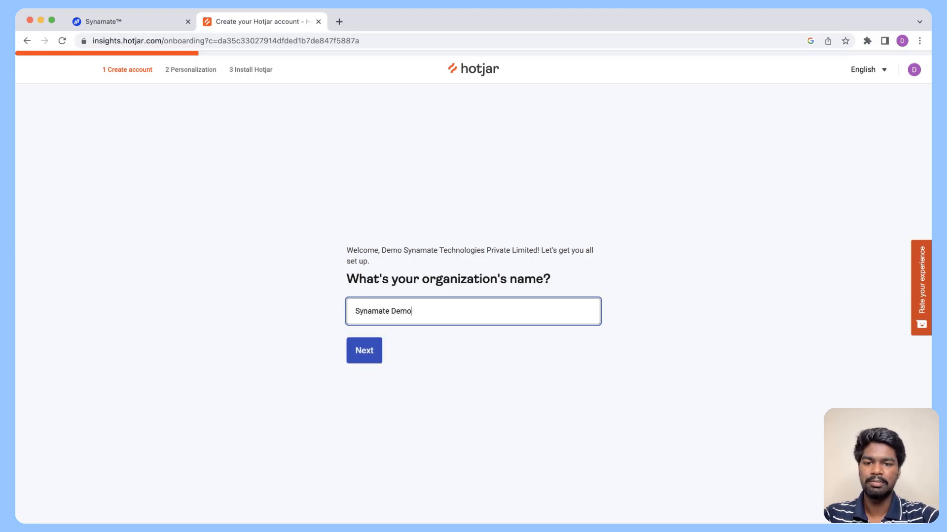
key("Return")
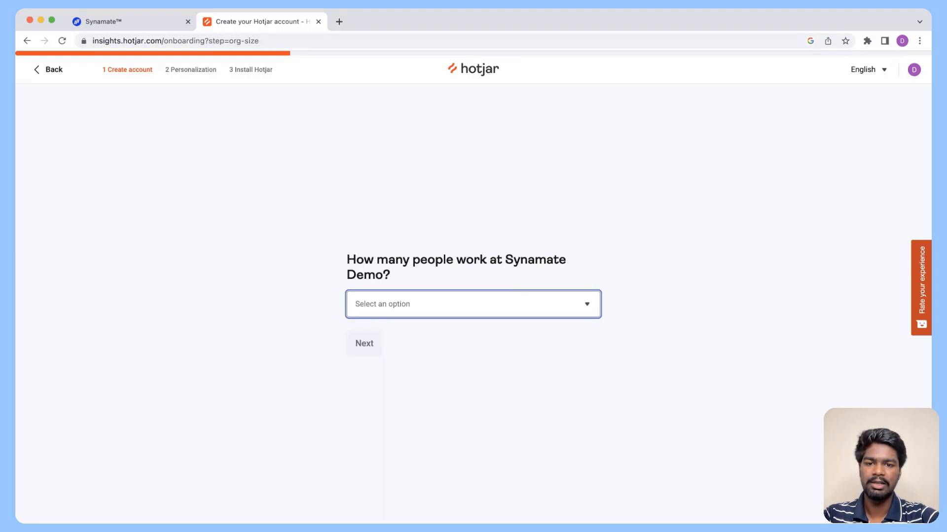
Step: Submit 1 - 10 employees as the organization size and Data Analyst as the role, consenting to marketing contact but not to articles and tips
key("Return")
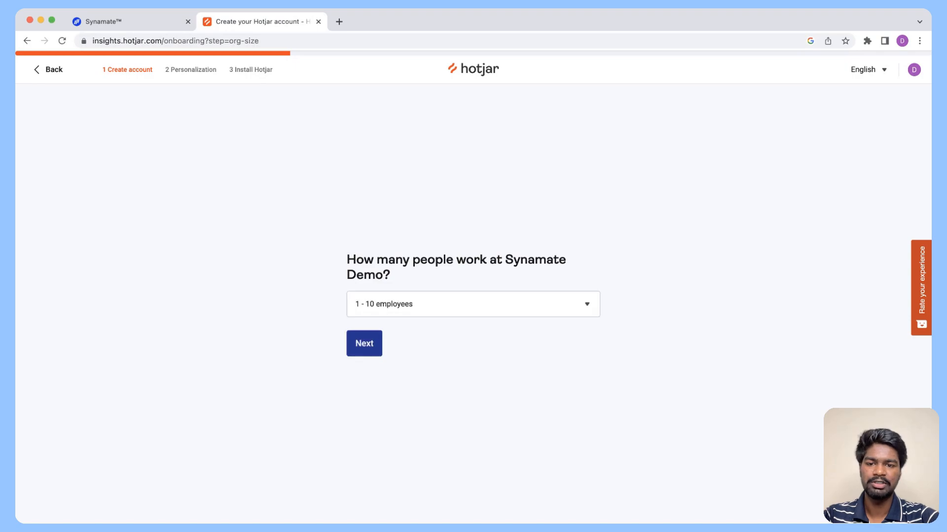
key("Return")
left_click(473, 250)
left_click(351, 281)
left_click(351, 281)
left_click(351, 323)
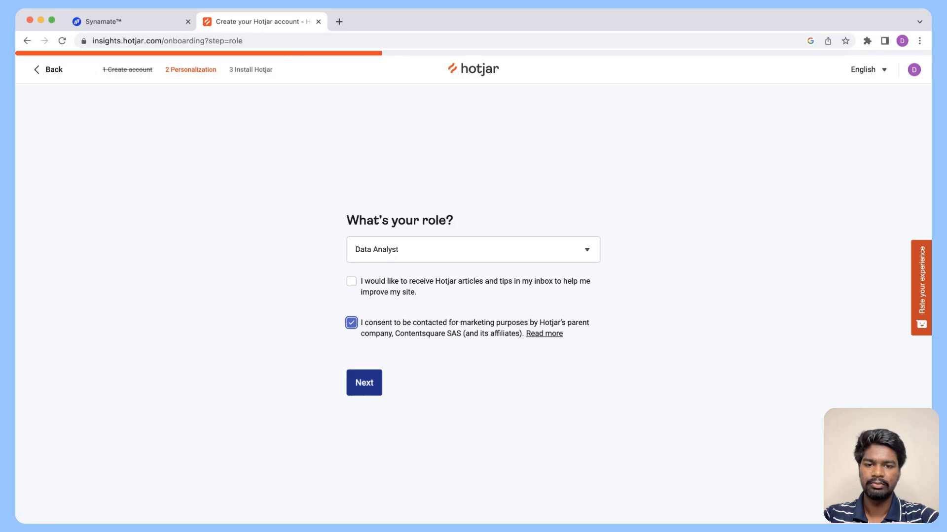
left_click(364, 382)
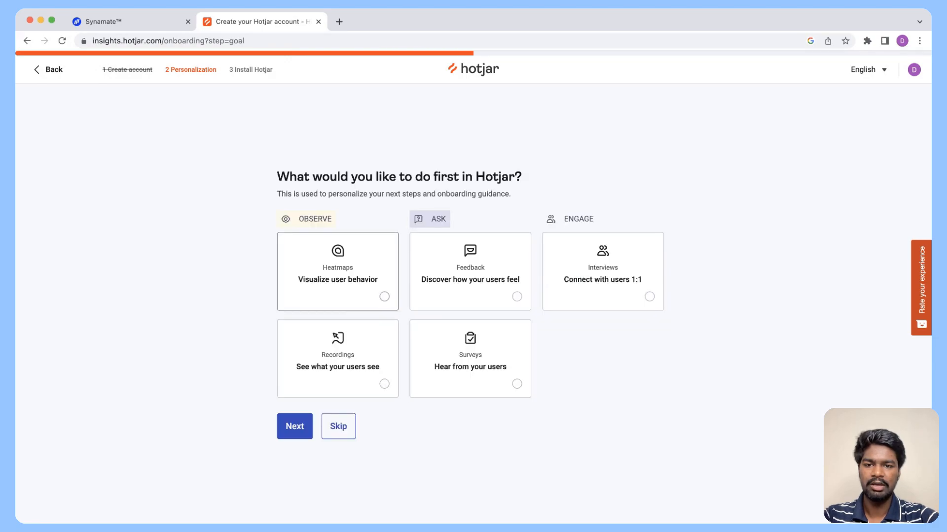
Step: Choose Recordings as the first thing to do and answer "No, never" to having used Hotjar before
left_click(384, 297)
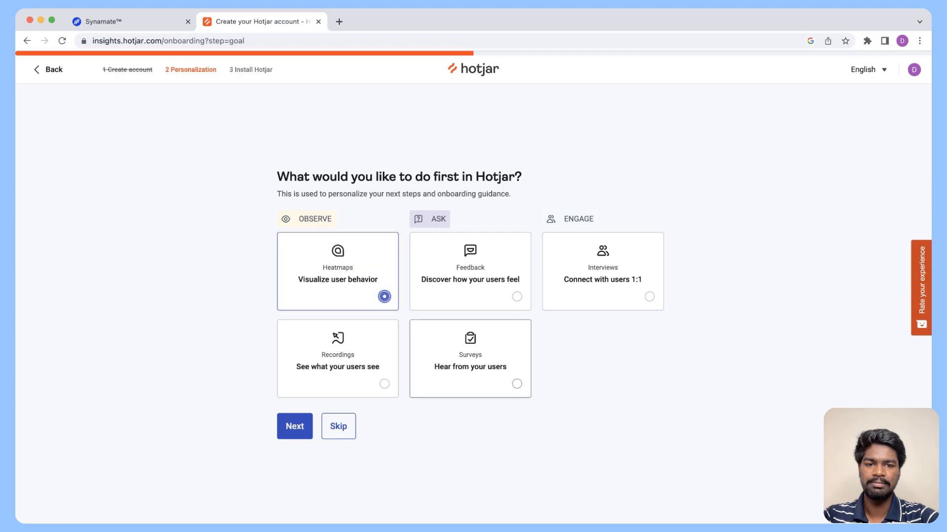
left_click(384, 384)
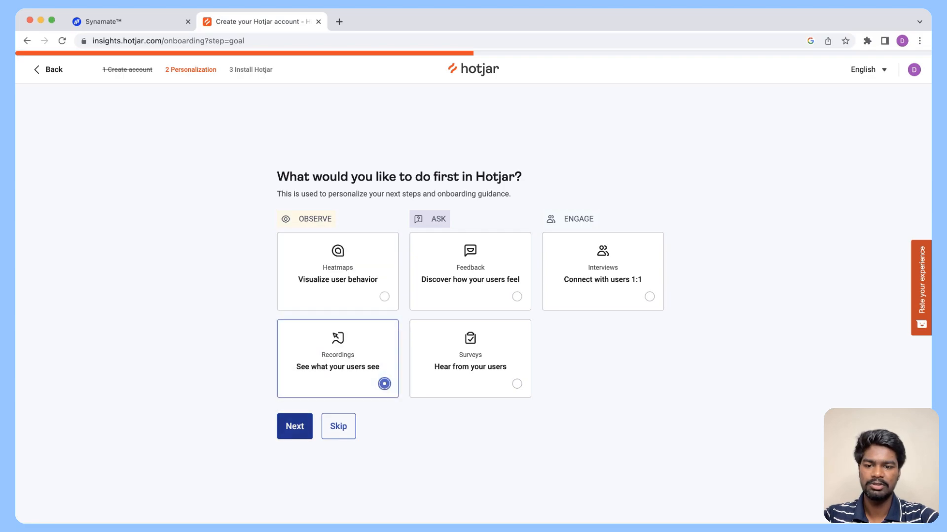
left_click(294, 426)
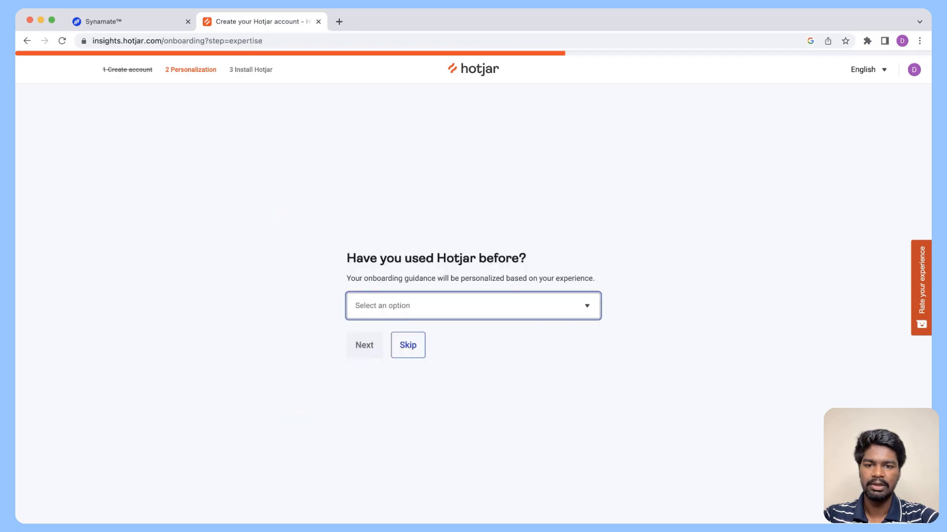
left_click(378, 321)
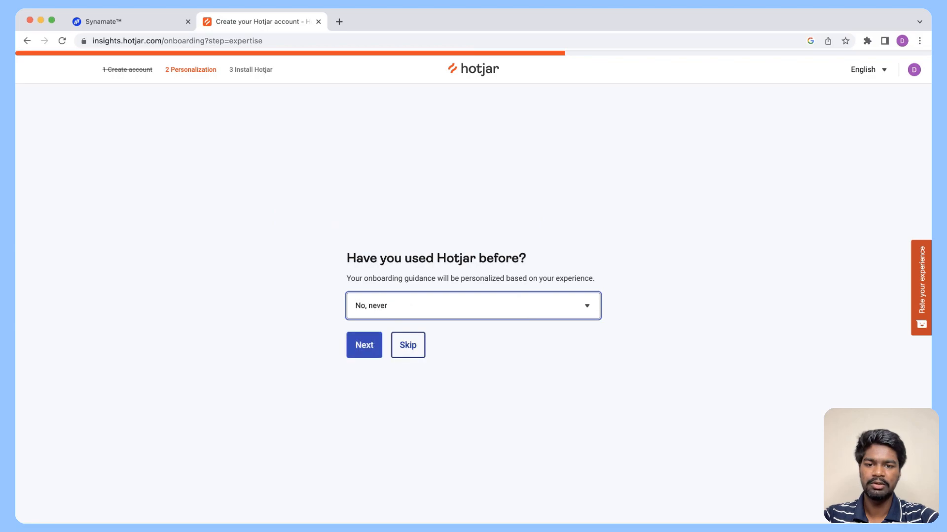
left_click(363, 345)
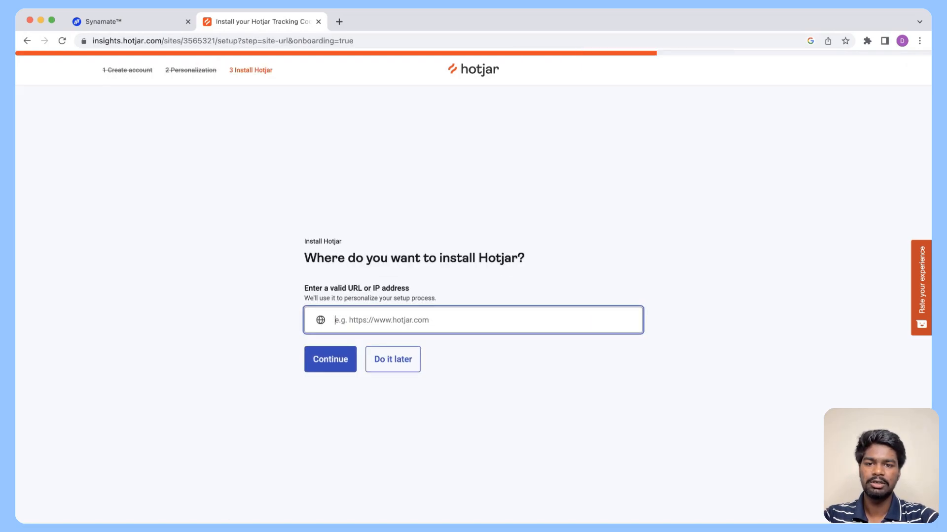
triple_click(414, 258)
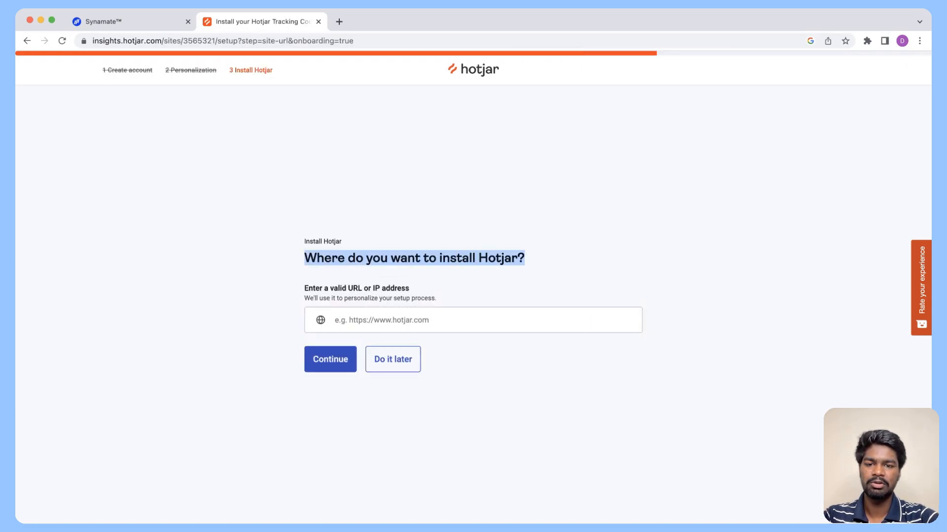
left_click(414, 320)
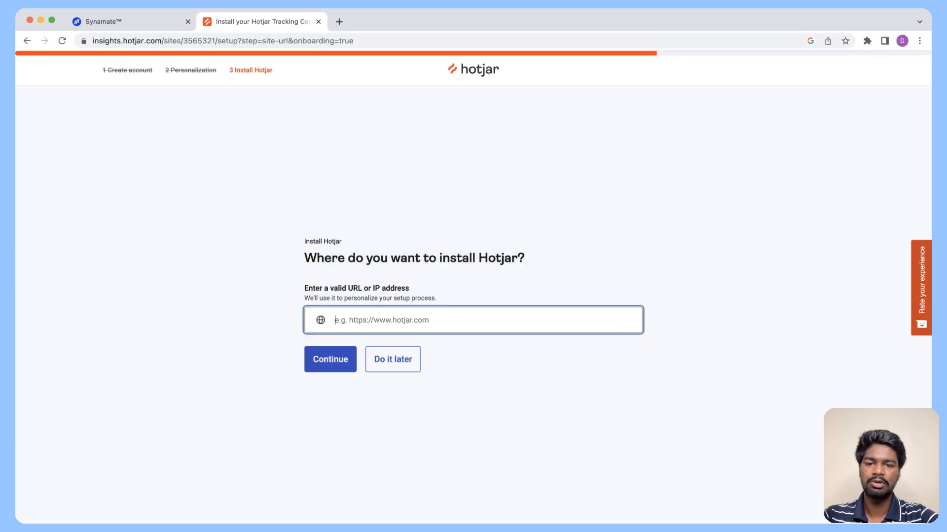
type("https://synamate.com")
key("alt+shift+Left")
key("Right")
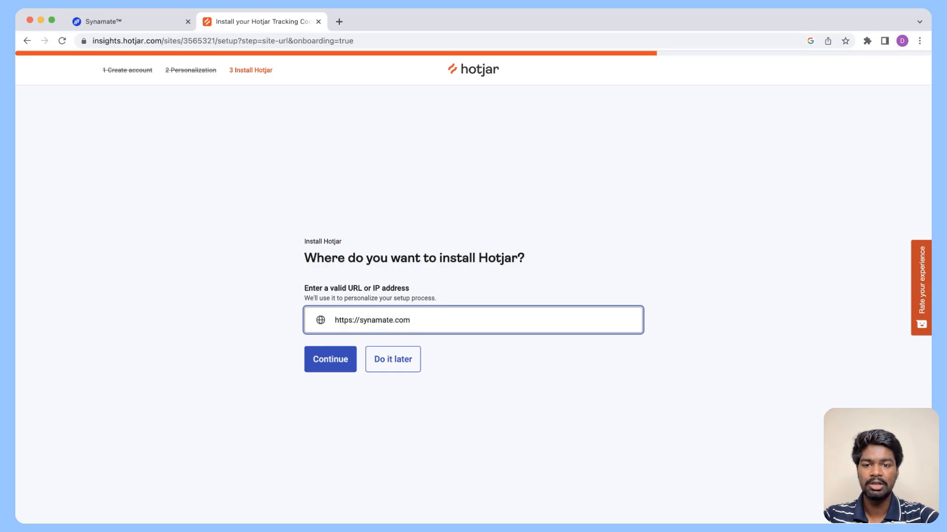
key("alt+shift+Left")
key("Right")
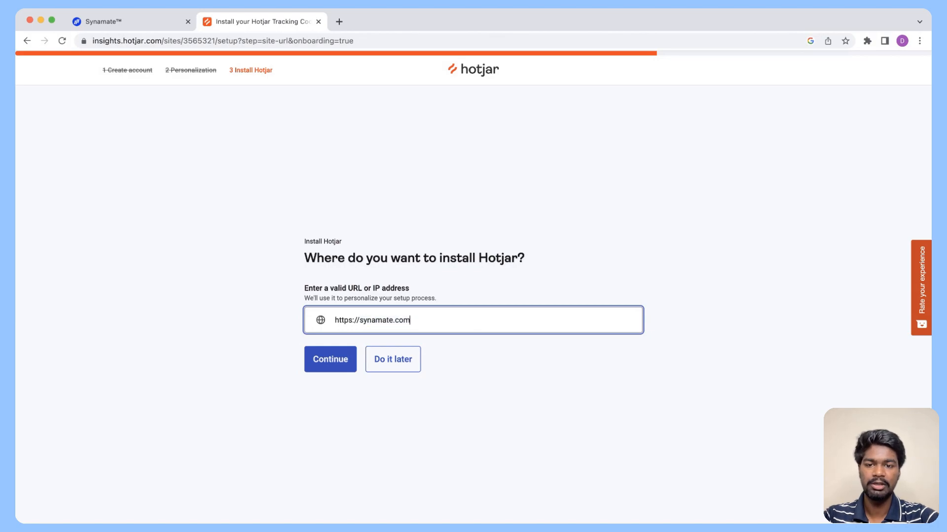
key("super+a")
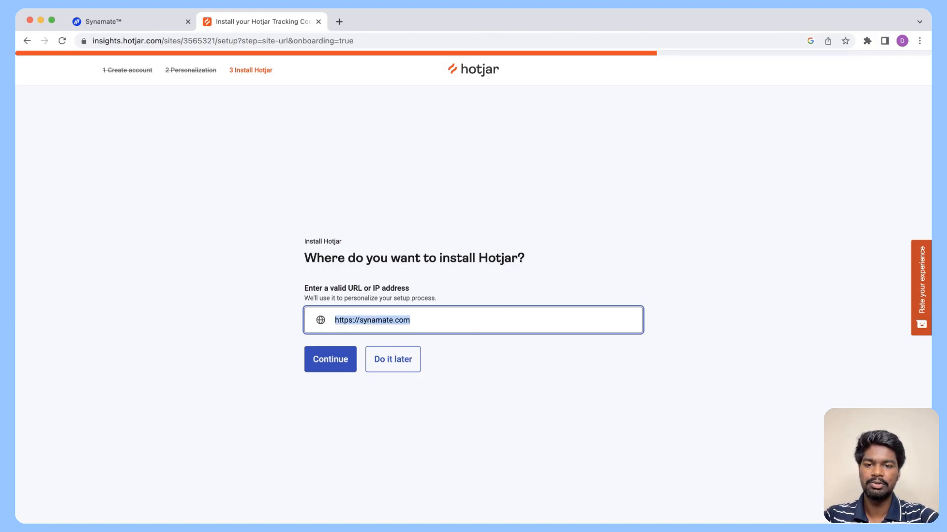
key("Return")
key("Tab")
key("Tab")
key("Tab")
key("Tab")
key("Return")
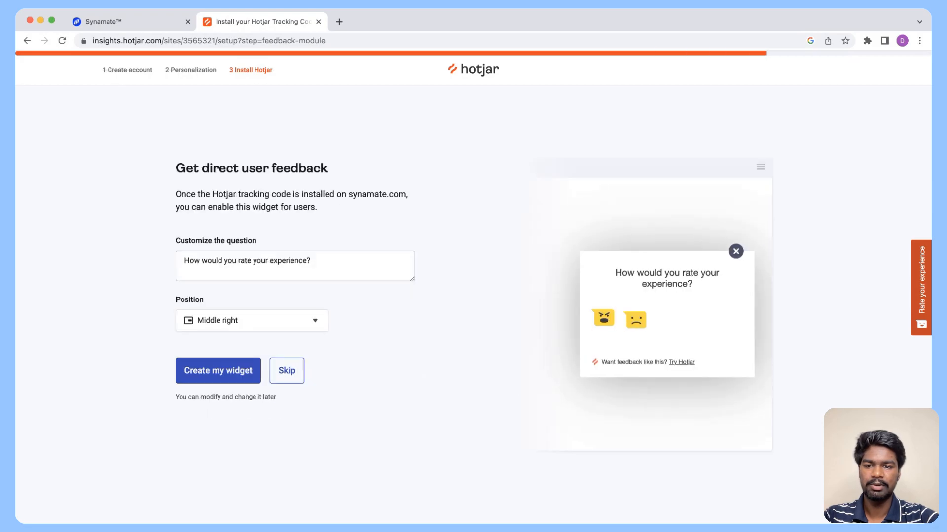
left_click(287, 371)
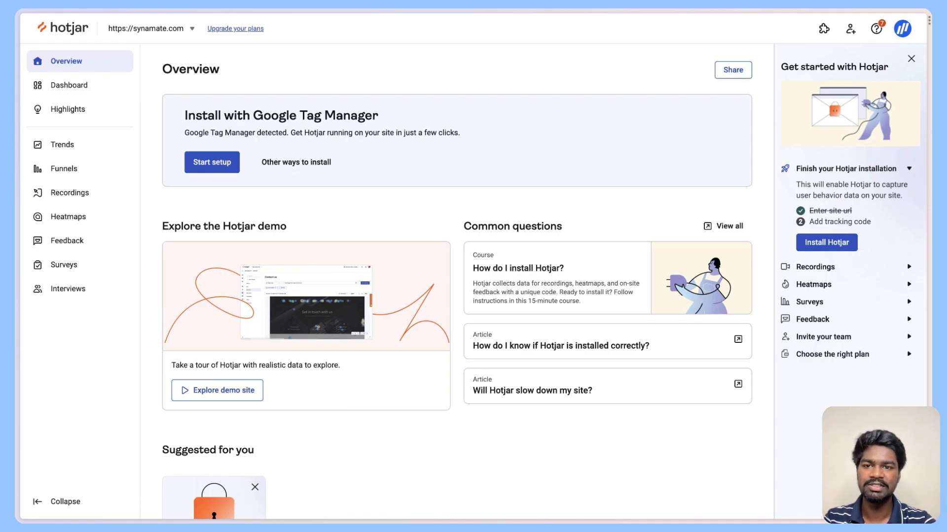
left_click_drag(184, 115, 378, 115)
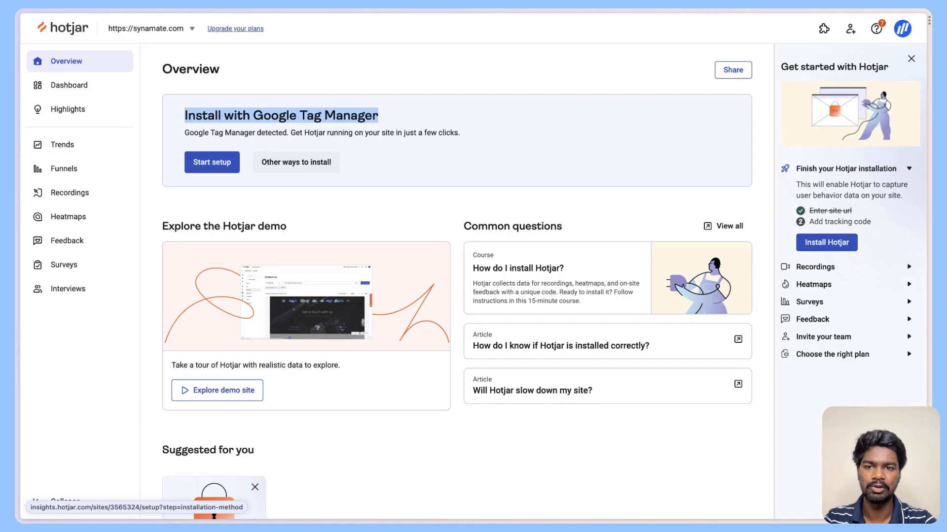
left_click(296, 162)
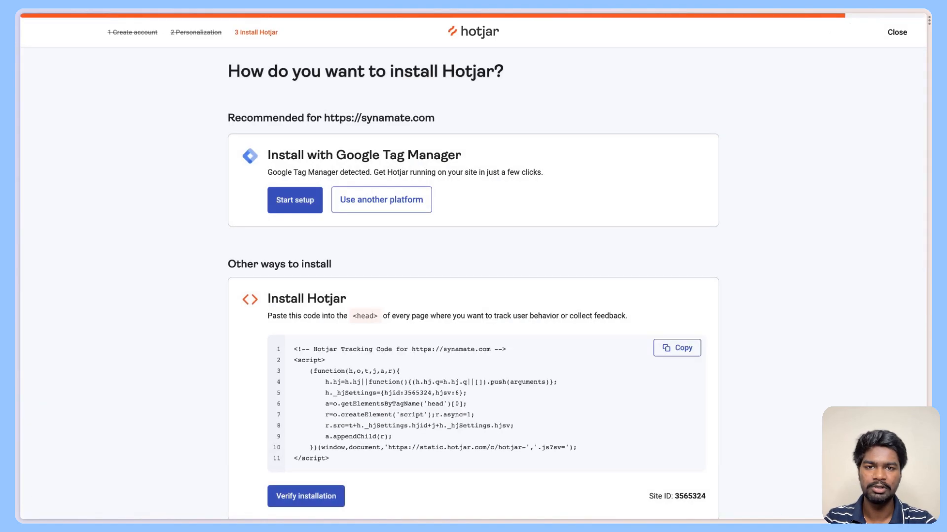
scroll(473, 283, "down", 1)
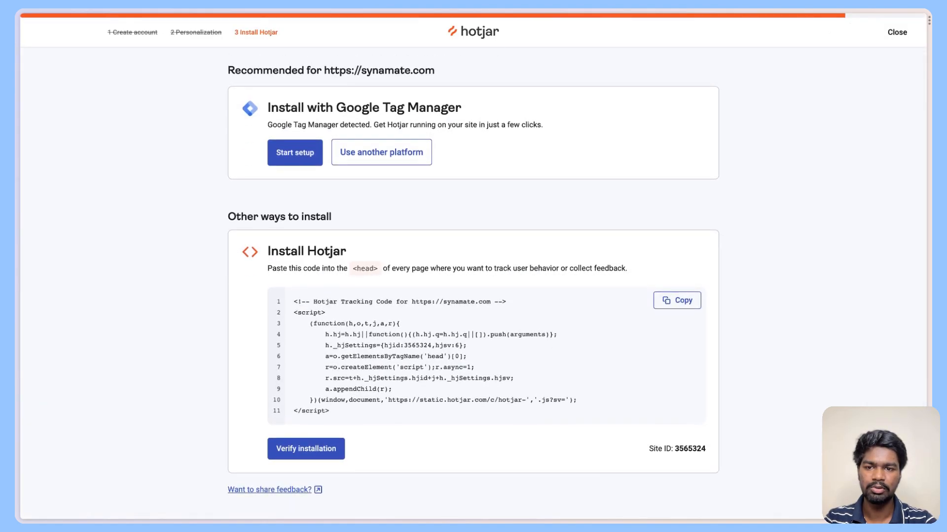
left_click_drag(267, 252, 346, 252)
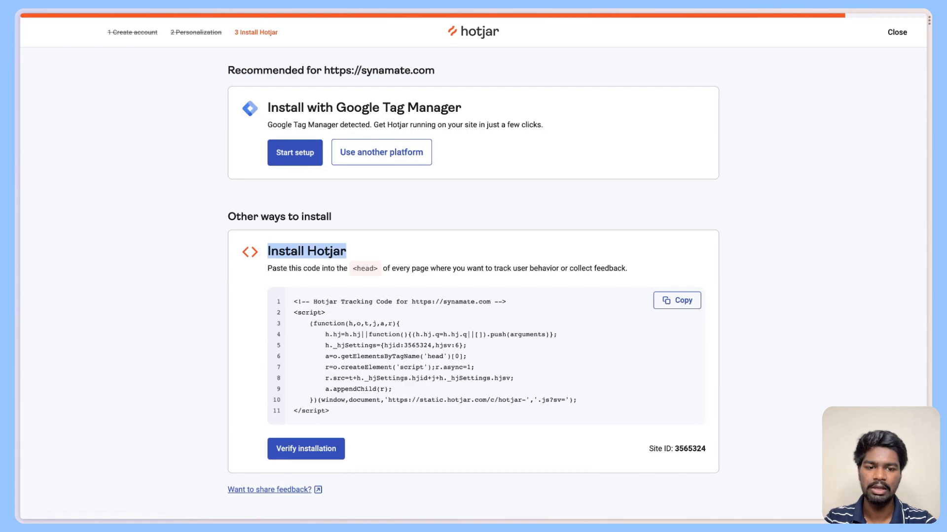
left_click_drag(329, 411, 293, 301)
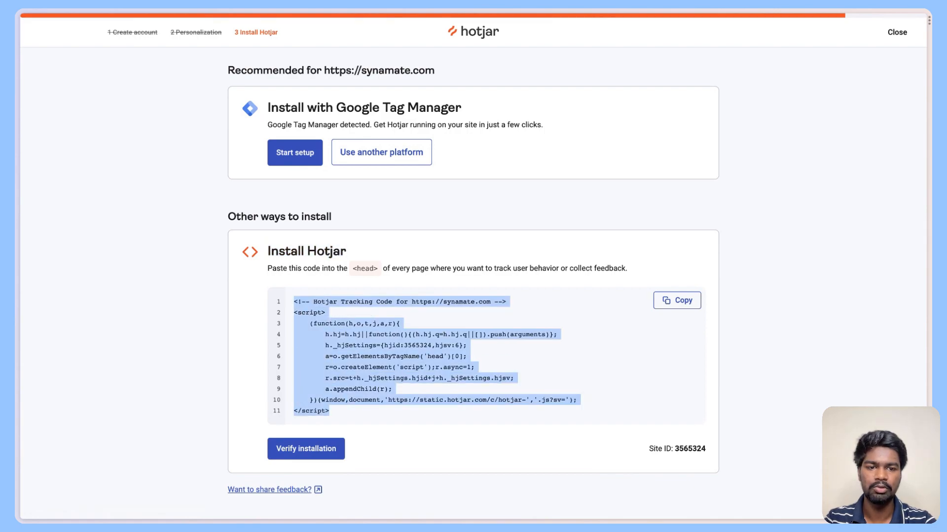
left_click(676, 301)
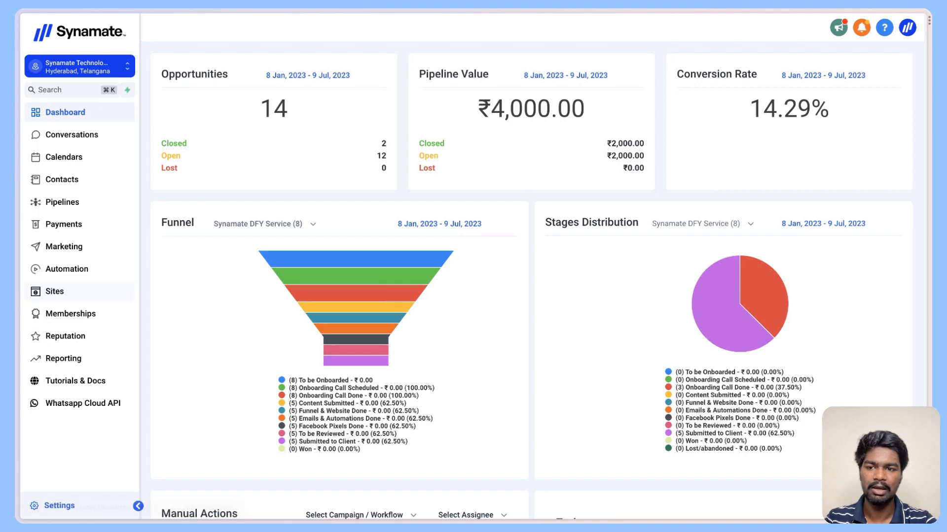
Step: In the Synamate app, open the settings of the website named Synamate
left_click(55, 291)
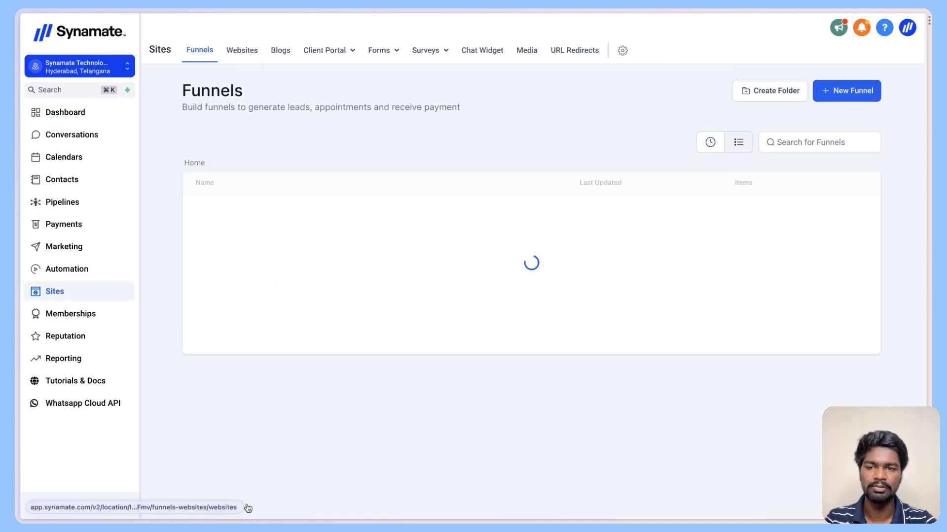
left_click(242, 51)
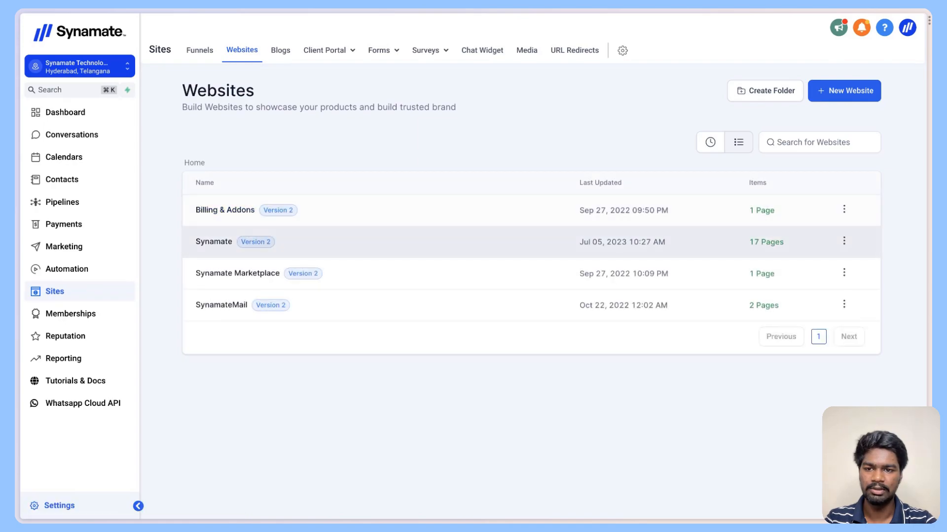
left_click(213, 242)
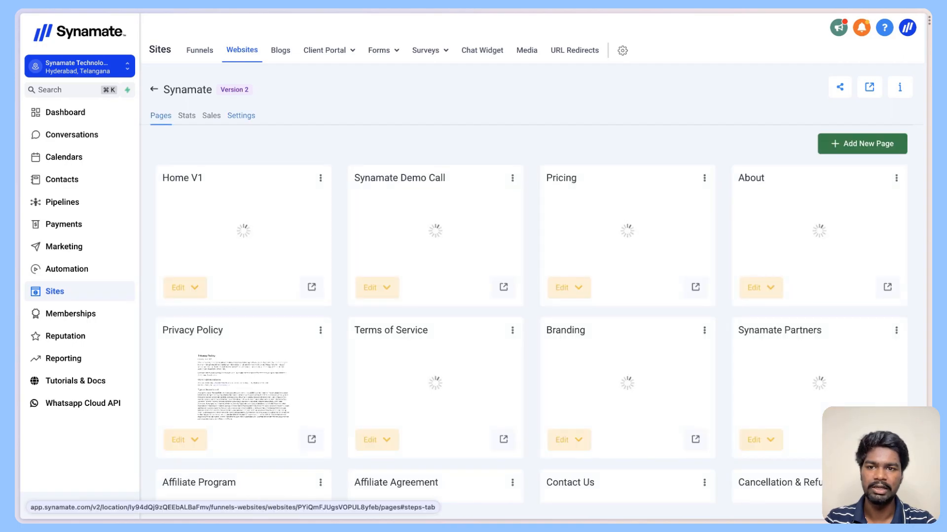
left_click(242, 116)
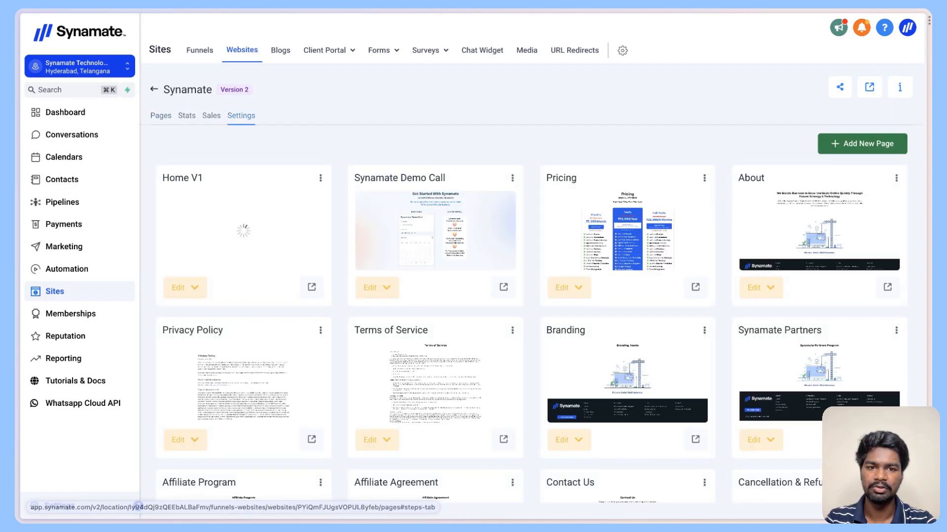
Step: Enlarge the website's head tracking code field and paste the copied Hotjar tracking code below the closing style tag
scroll(295, 217, "down", 2)
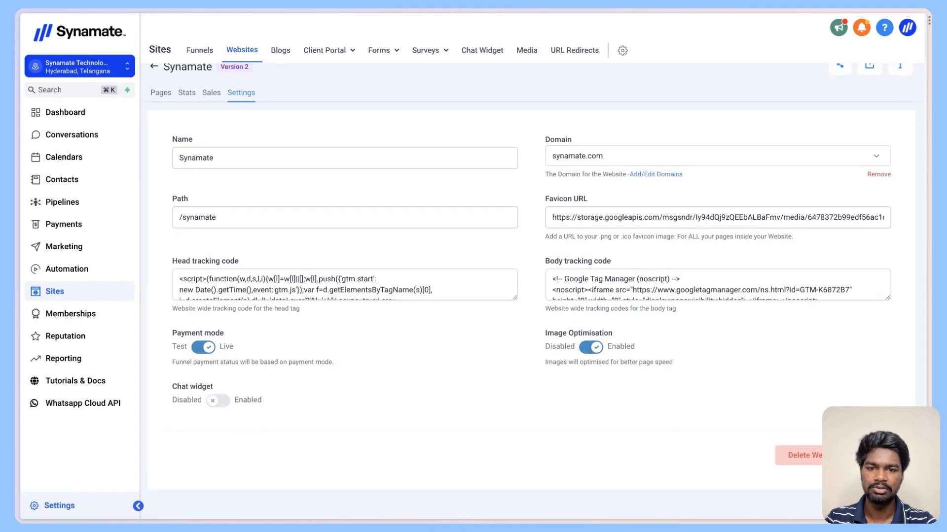
left_click_drag(515, 298, 515, 455)
scroll(346, 363, "down", 12)
scroll(345, 364, "down", 3)
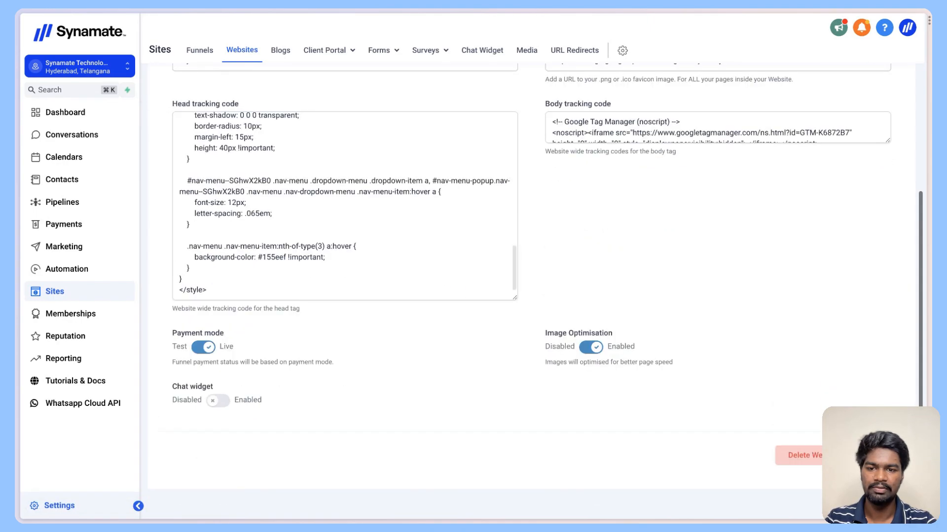
left_click(212, 290)
key("Return")
key("Return")
key("super+v")
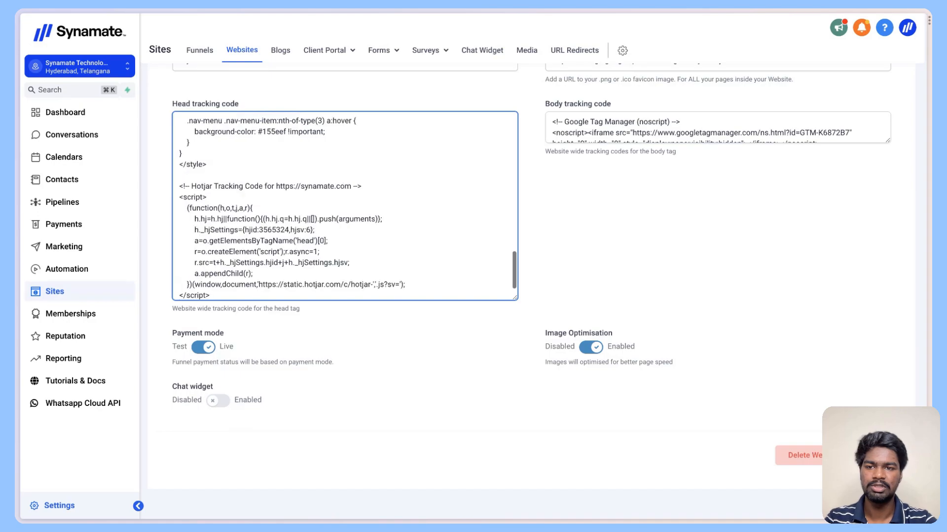
Step: Review the pasted Hotjar script in the head tracking code and save the website settings
left_click_drag(211, 296, 179, 186)
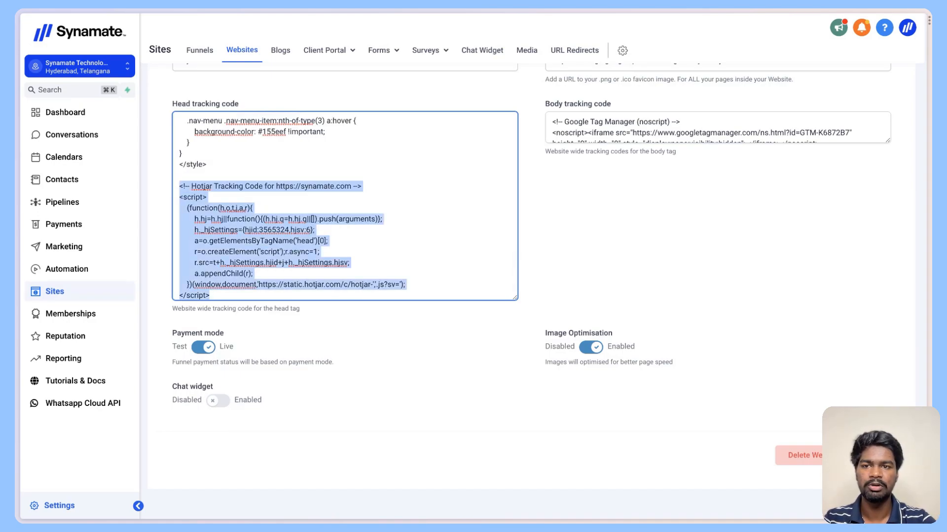
scroll(345, 206, "up", 1)
scroll(345, 206, "down", 1)
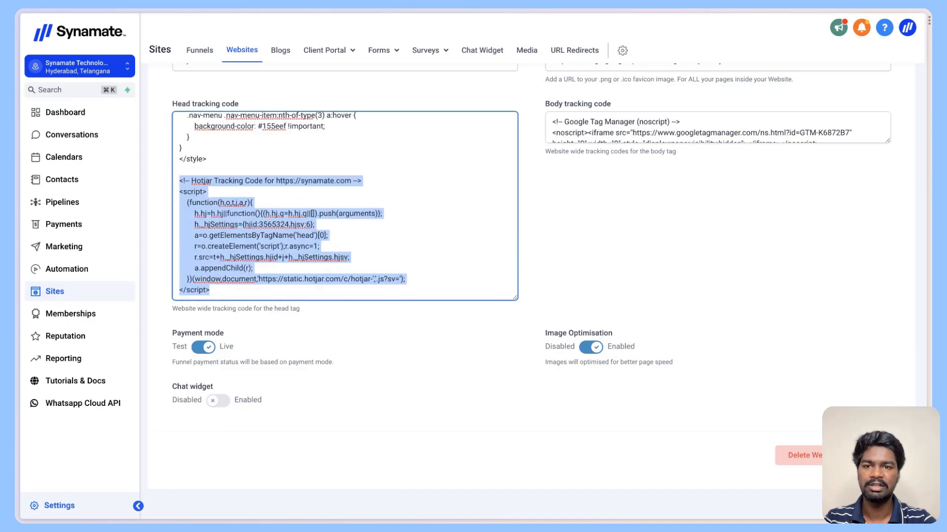
left_click_drag(240, 104, 172, 104)
scroll(532, 284, "up", 4)
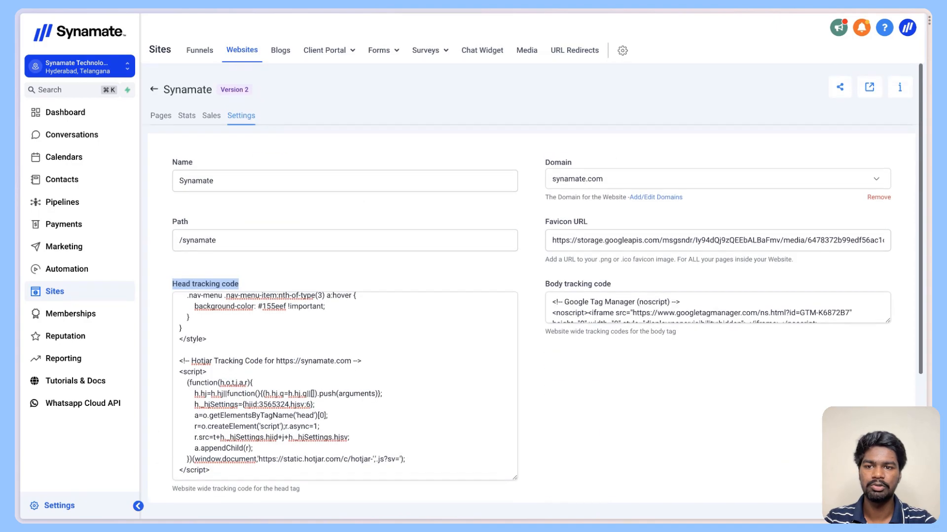
scroll(717, 307, "down", 1)
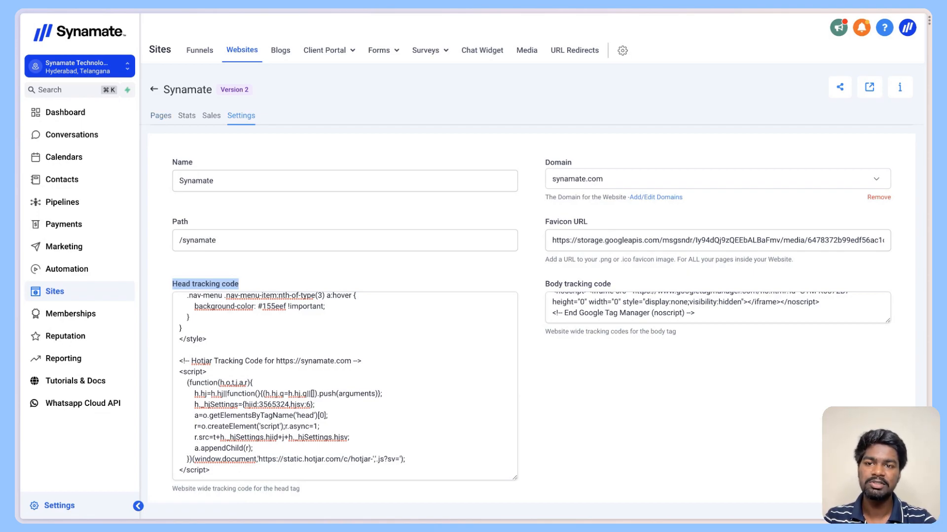
scroll(533, 296, "down", 3)
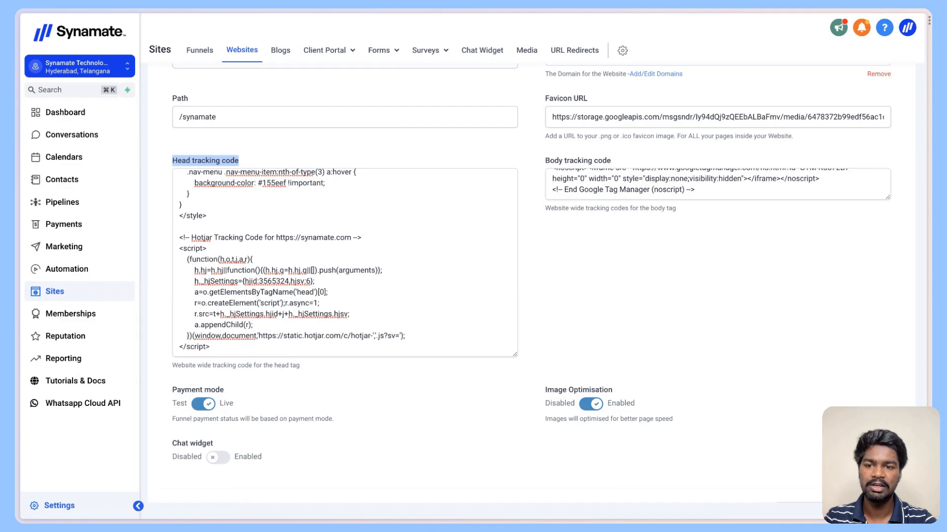
scroll(532, 276, "down", 1)
left_click_drag(211, 290, 179, 180)
left_click(874, 456)
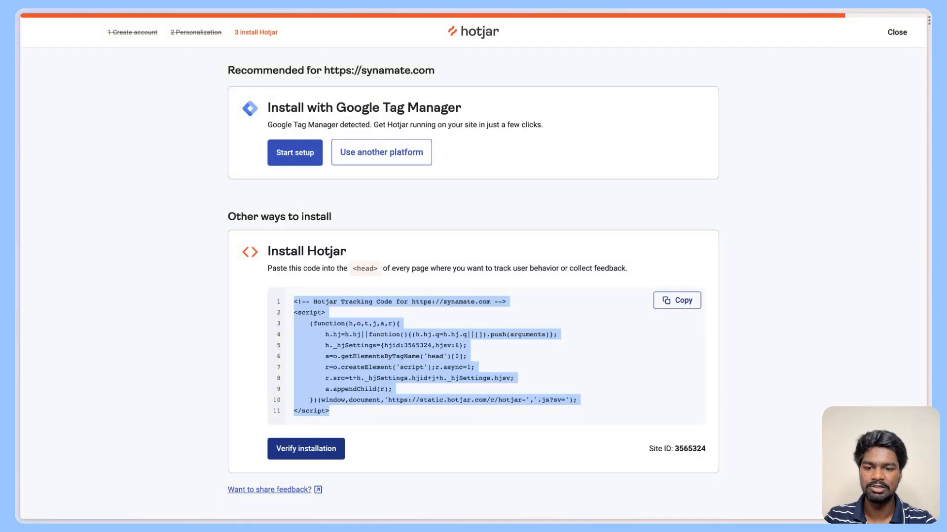
left_click(306, 449)
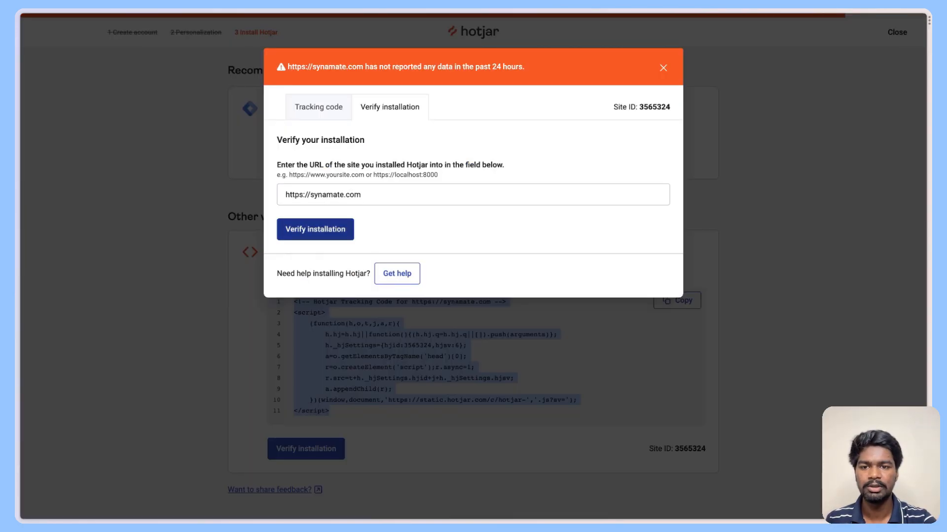
left_click(315, 230)
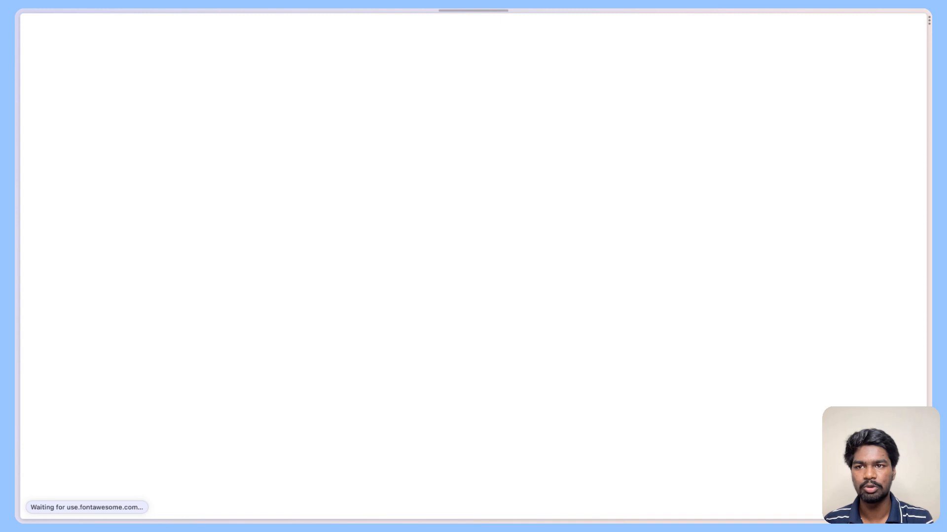
key("super+w")
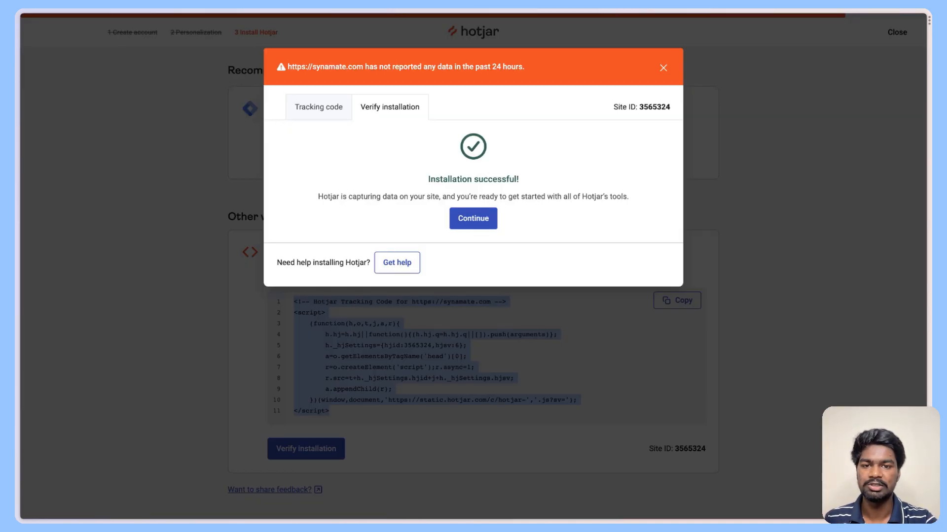
left_click(473, 218)
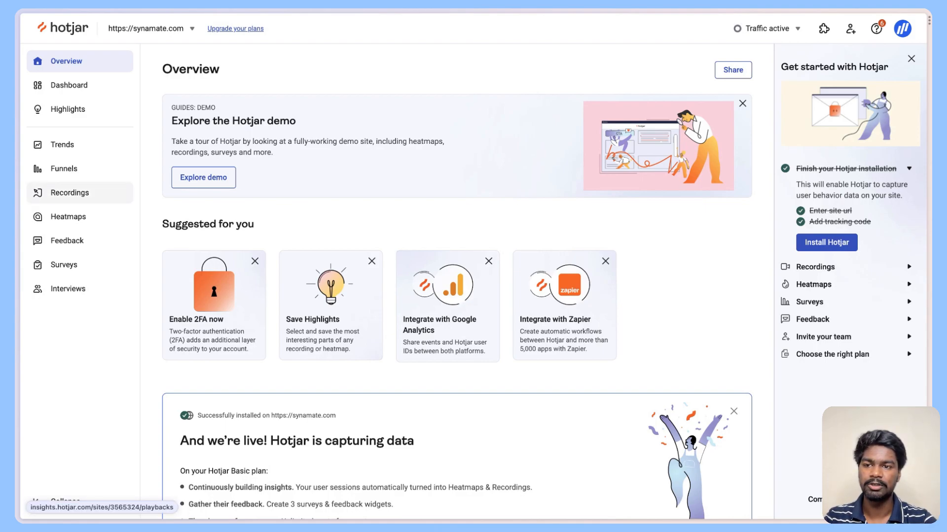
left_click(69, 193)
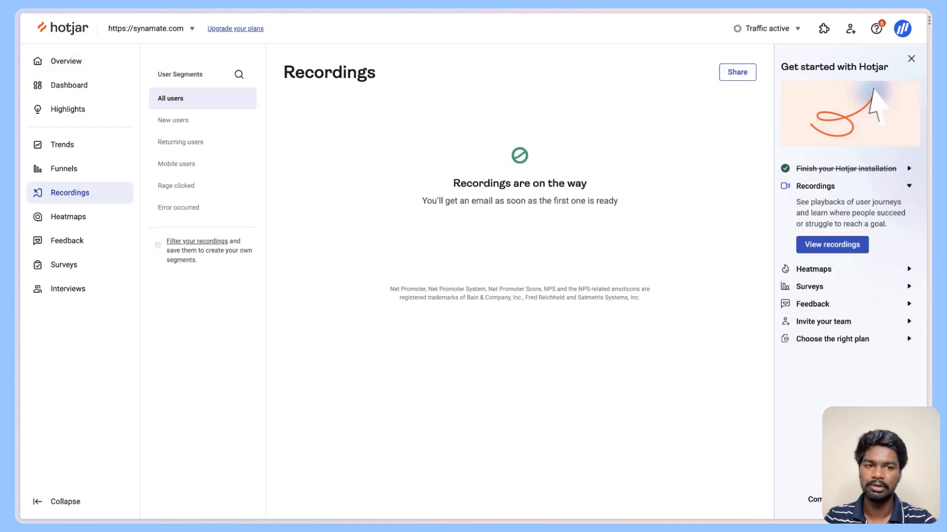
left_click(68, 217)
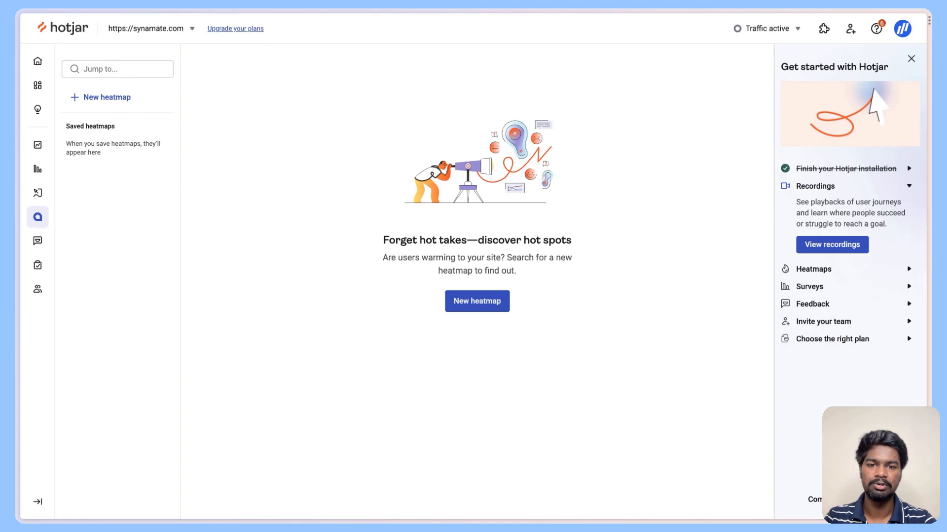
left_click(477, 301)
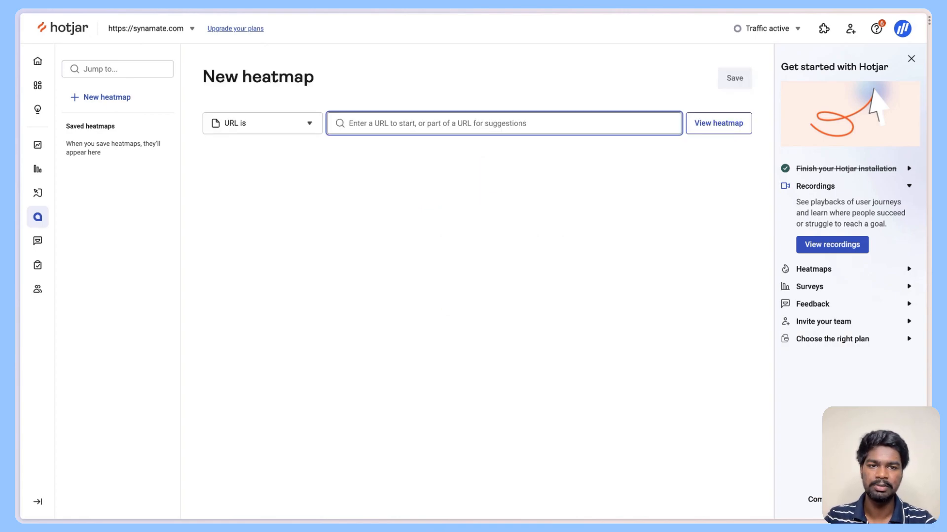
left_click(262, 123)
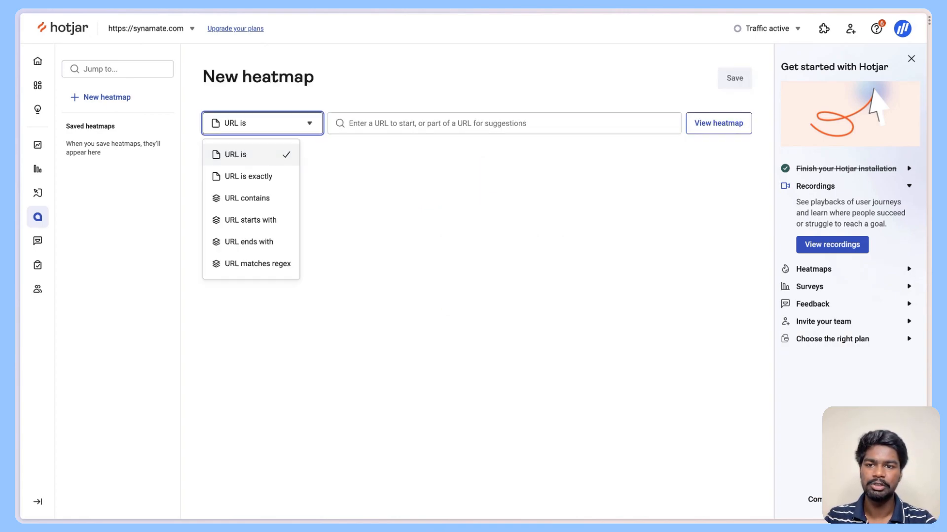
left_click(443, 197)
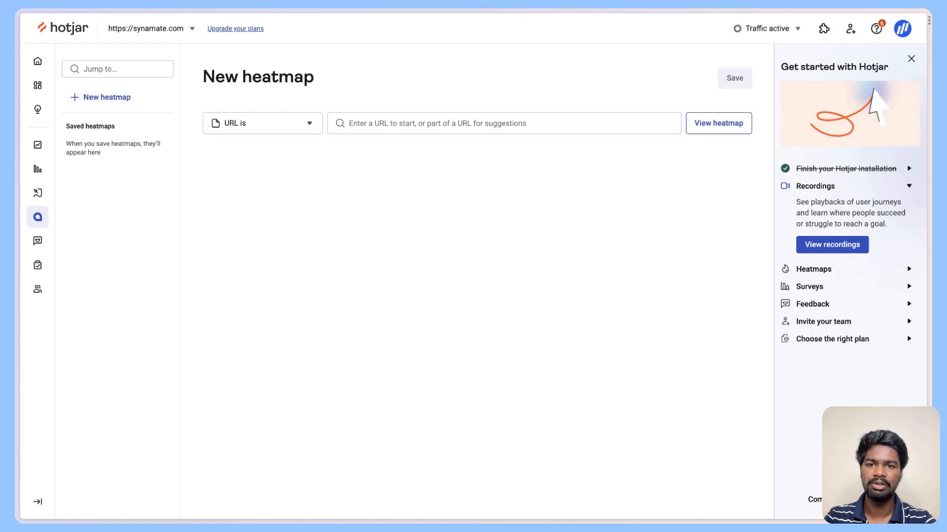
left_click(504, 123)
type("https://synamate.com")
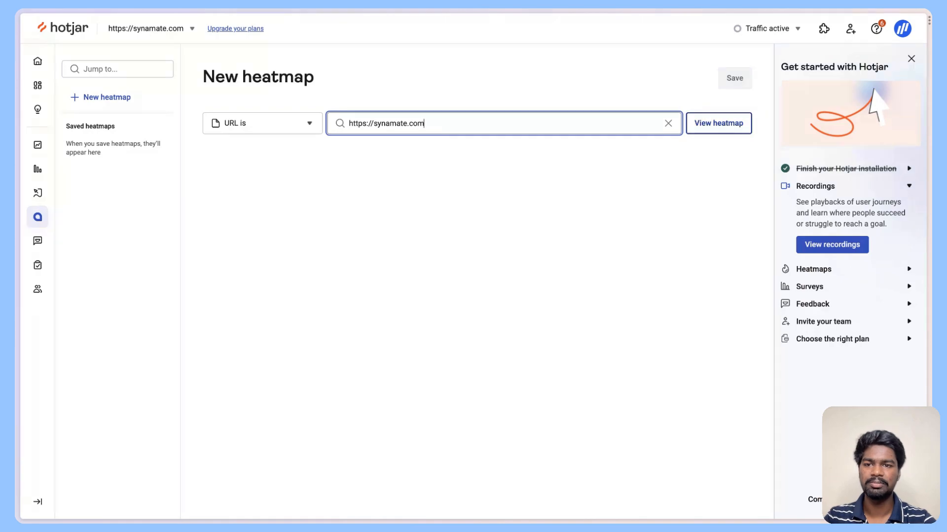
key("Return")
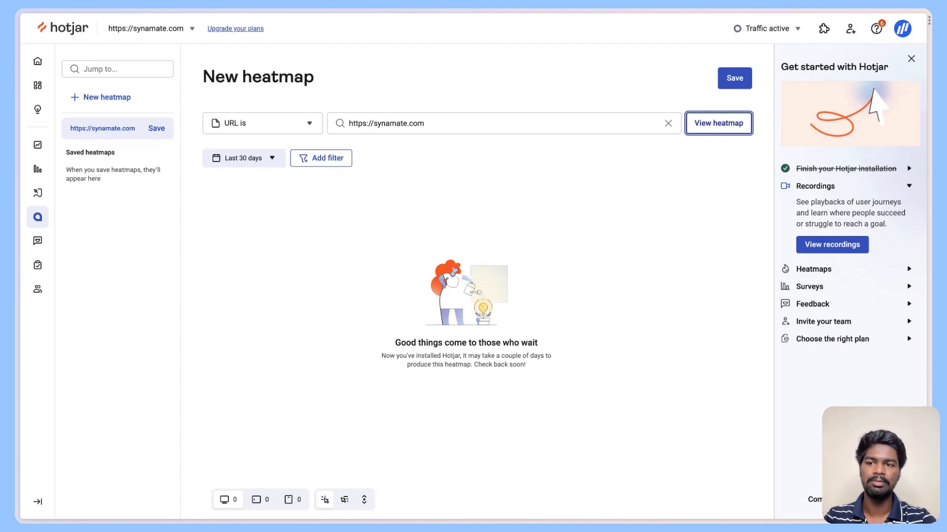
Step: Return from the heatmap to the Recordings section
left_click(38, 193)
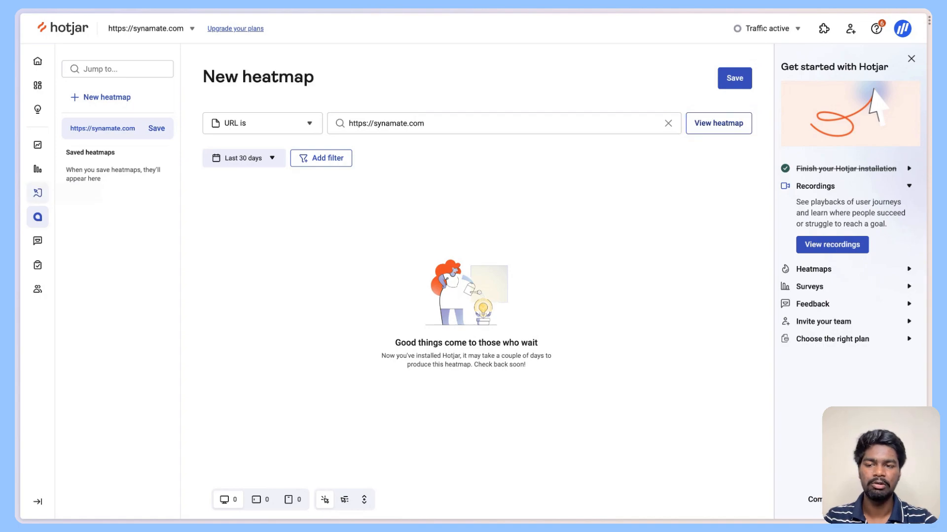